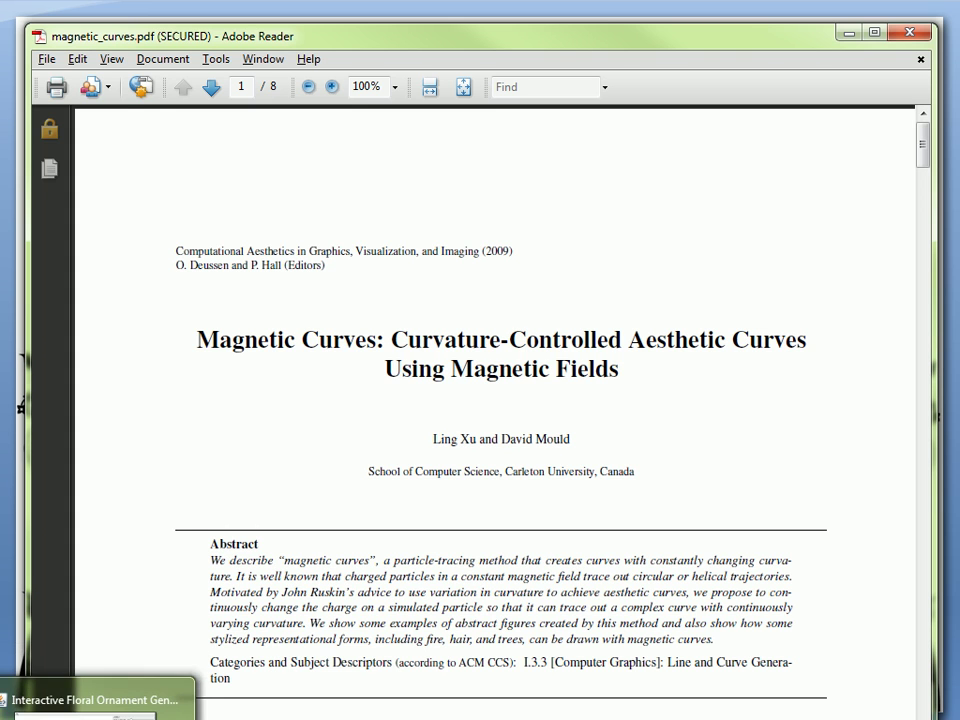
pyautogui.hotkey('alt', 'Tab')
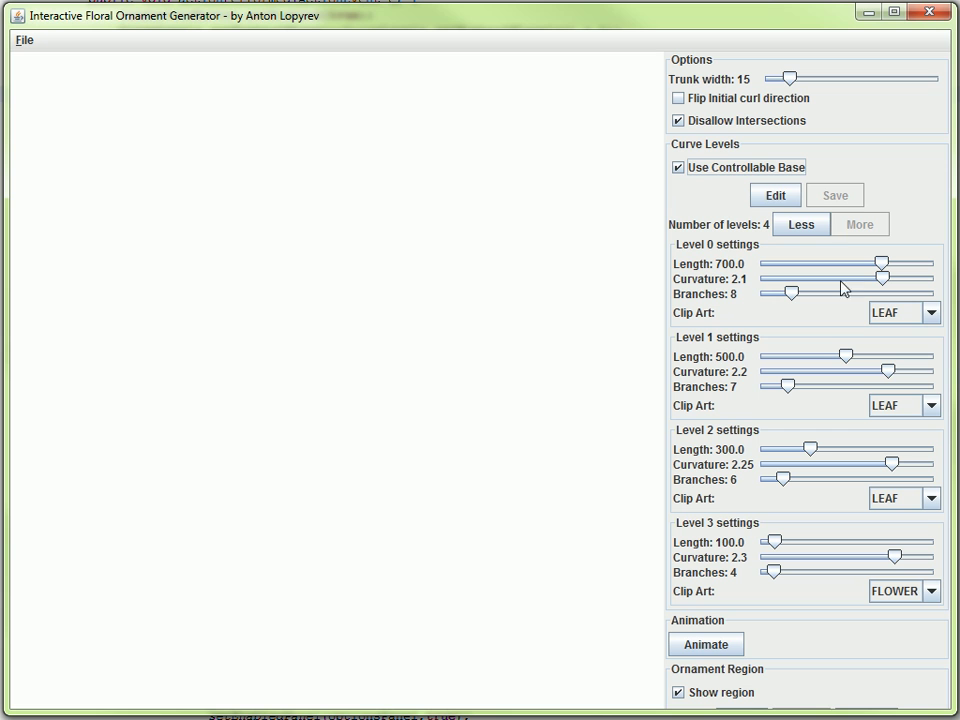
# - Move the trunk base lower-left on the canvas, trying trunk width 23 before returning it to 15
pyautogui.click(720, 167)
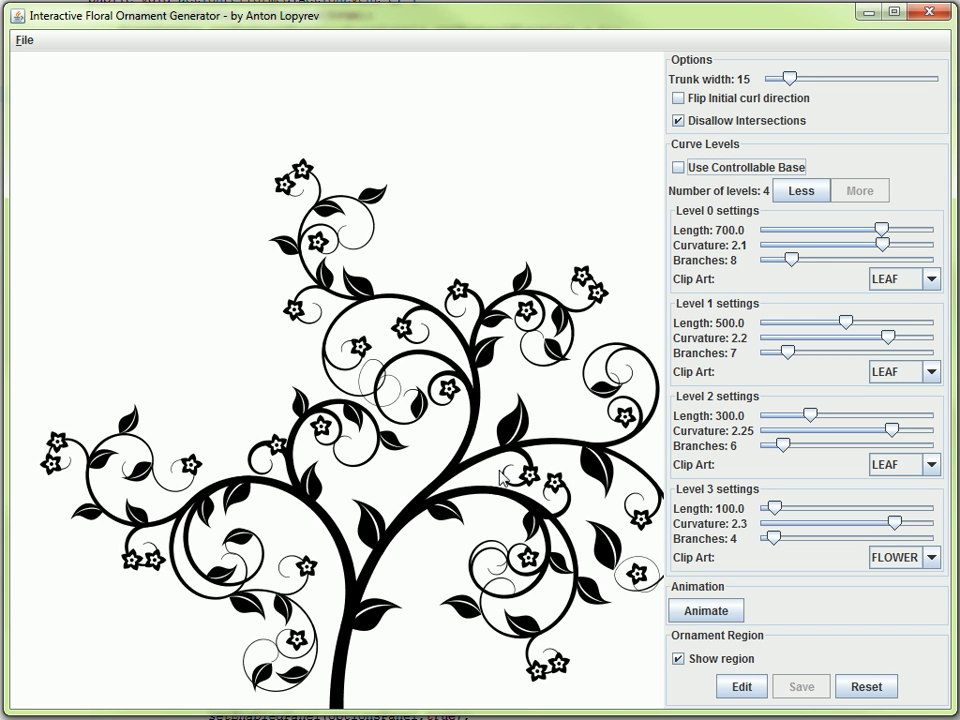
pyautogui.moveTo(503, 478); pyautogui.dragTo(303, 500)
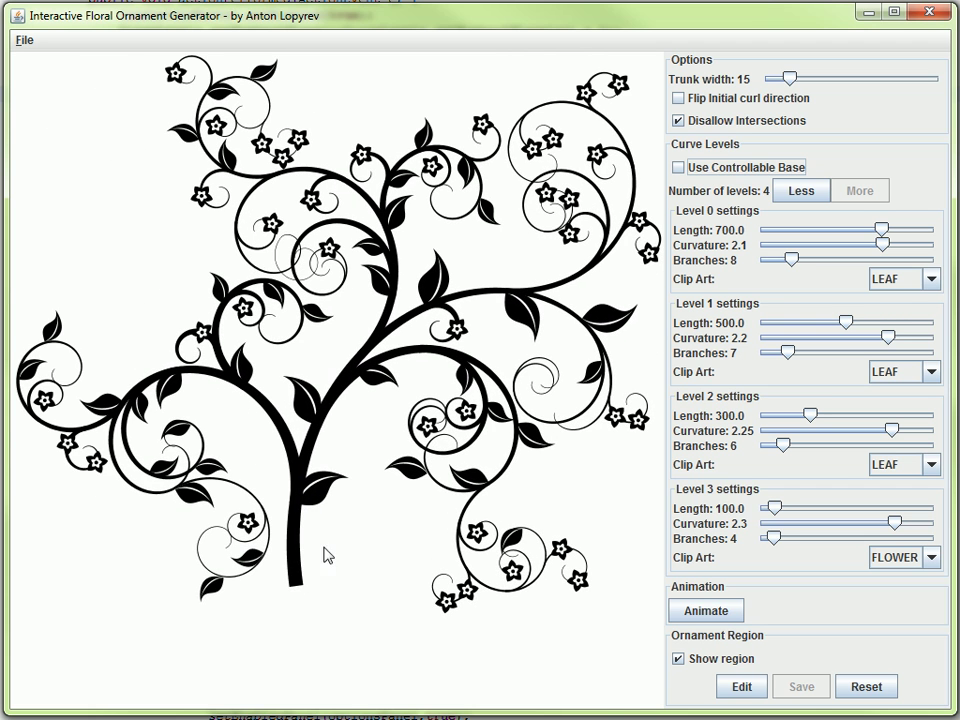
pyautogui.moveTo(304, 553); pyautogui.dragTo(300, 675)
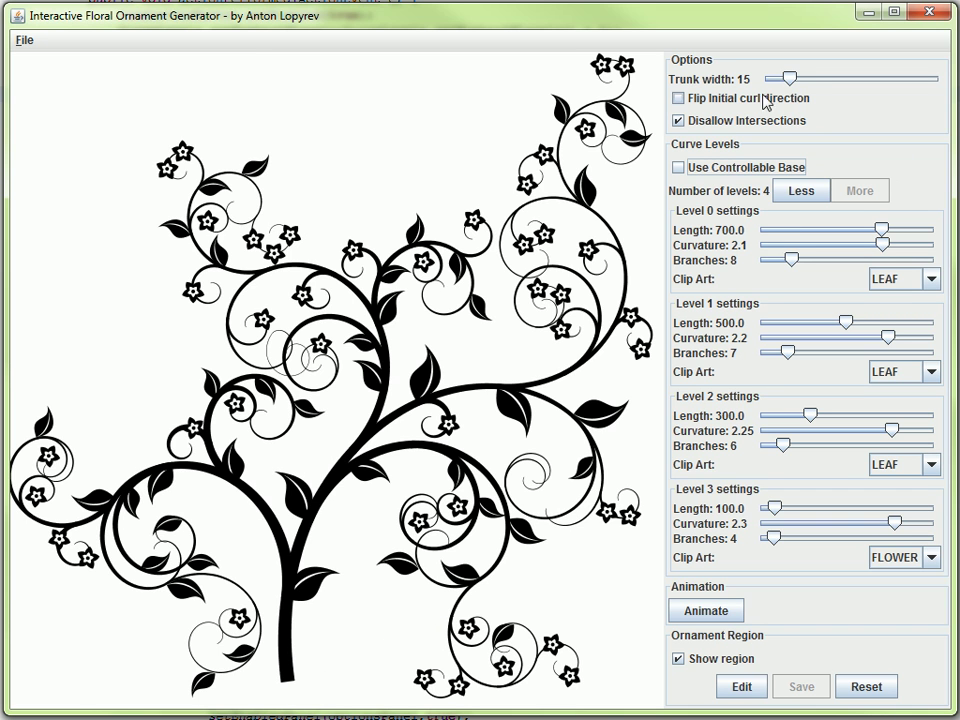
pyautogui.moveTo(797, 79)
pyautogui.mouseDown()
pyautogui.moveTo(846, 81)
pyautogui.moveTo(790, 85)
pyautogui.mouseUp()
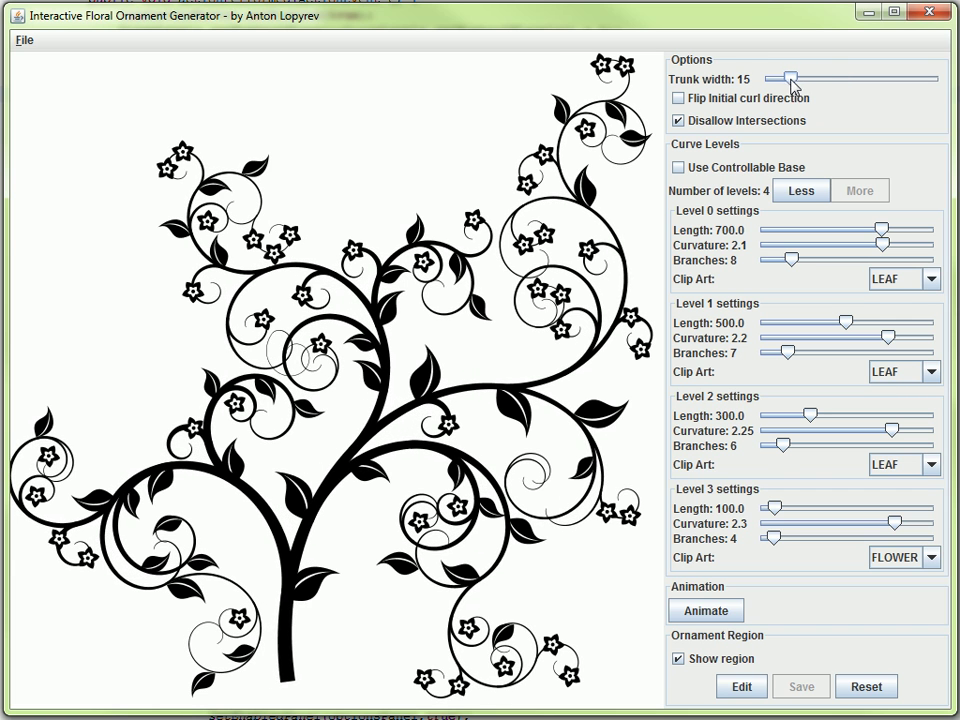
pyautogui.moveTo(311, 611); pyautogui.dragTo(337, 609)
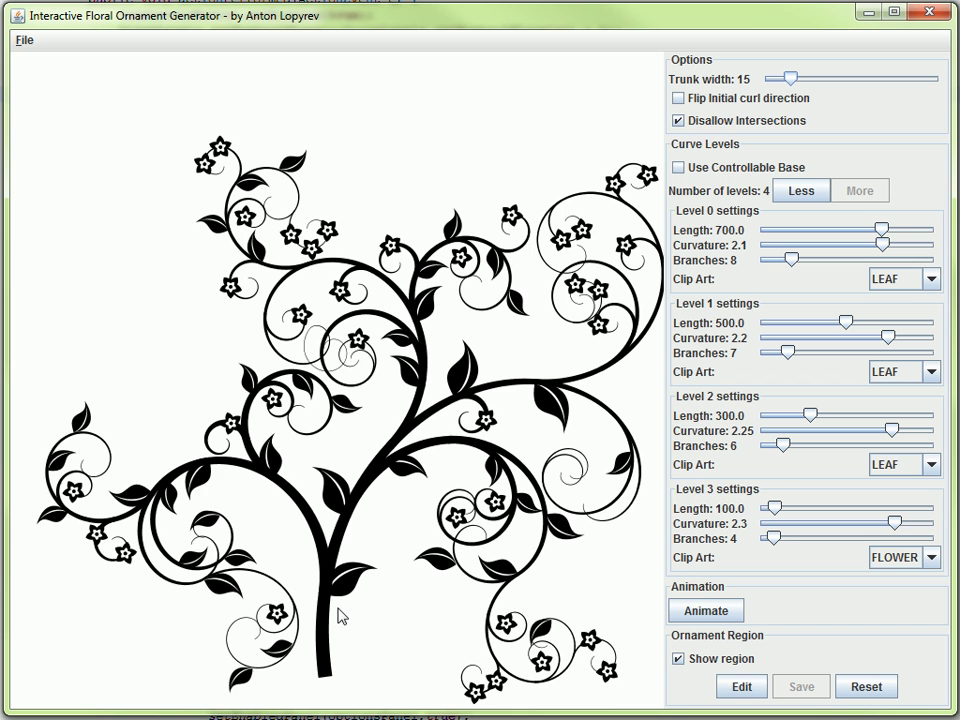
# - Flip the initial curl direction and back again, then move the trunk base further left
pyautogui.click(716, 100)
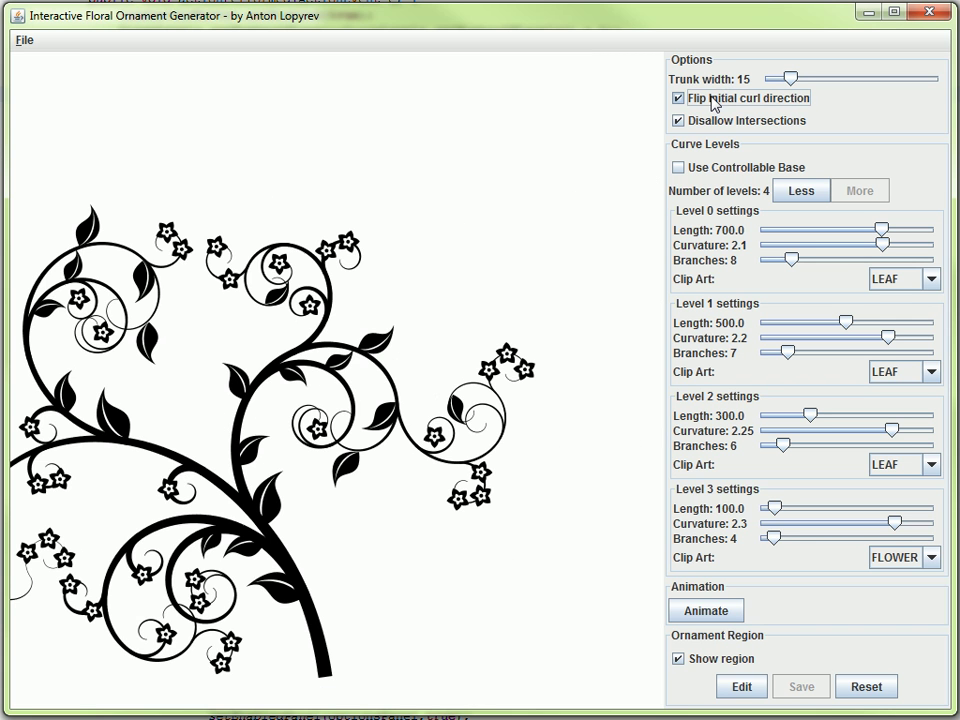
pyautogui.moveTo(174, 384); pyautogui.dragTo(414, 418)
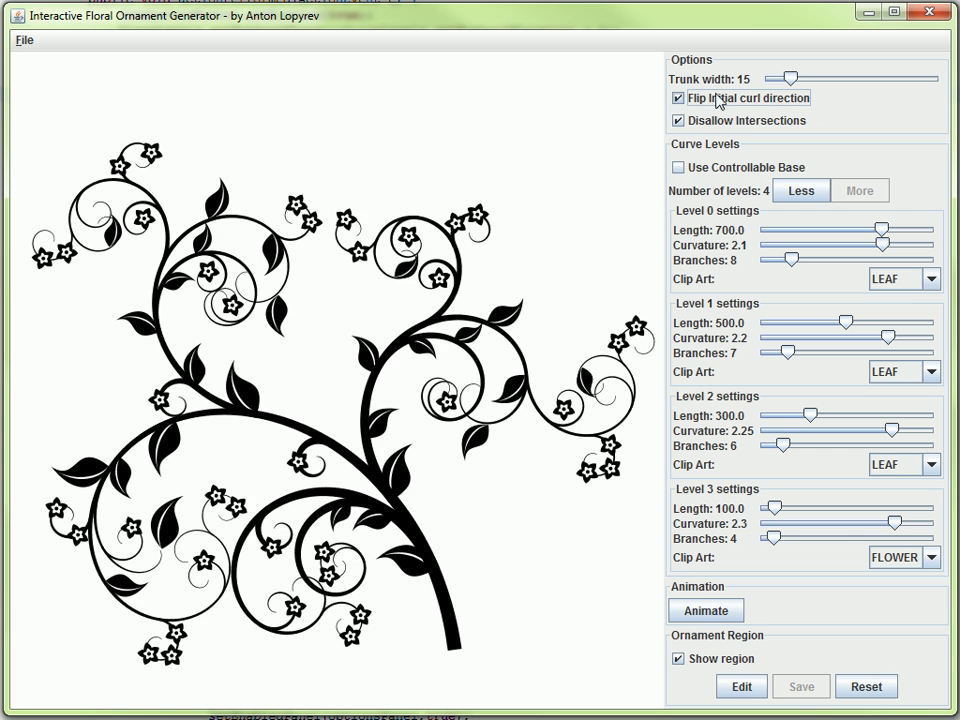
pyautogui.click(686, 98)
pyautogui.moveTo(489, 499); pyautogui.dragTo(298, 461)
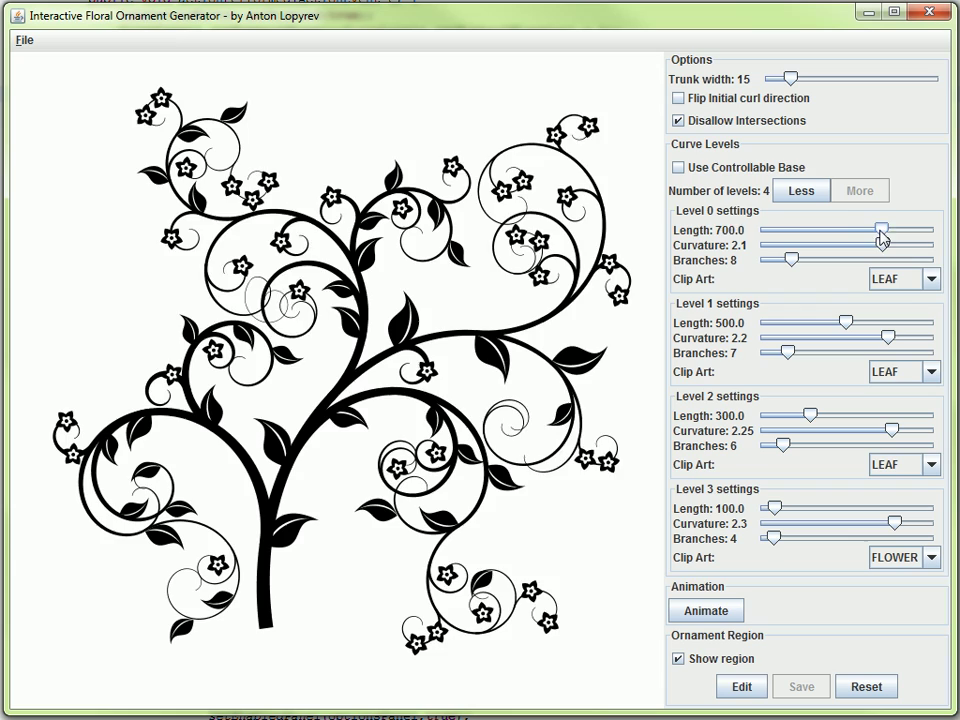
# - Set the Level 0 length to 610 and the Level 1 length to 521
pyautogui.moveTo(884, 236)
pyautogui.mouseDown()
pyautogui.moveTo(831, 246)
pyautogui.moveTo(877, 246)
pyautogui.mouseUp()
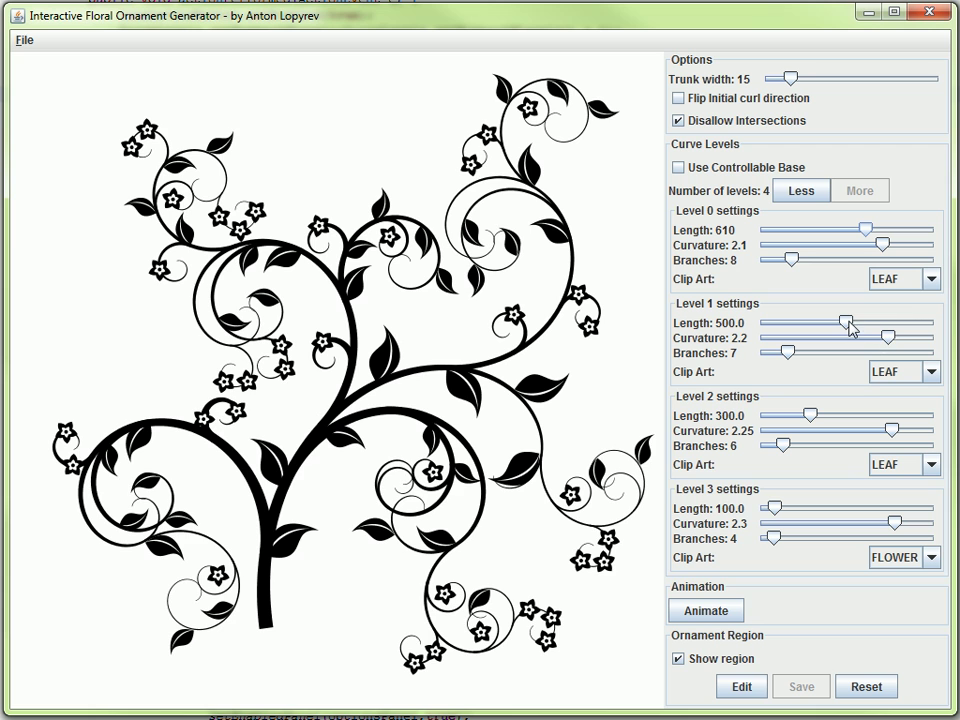
pyautogui.moveTo(848, 328); pyautogui.dragTo(891, 345)
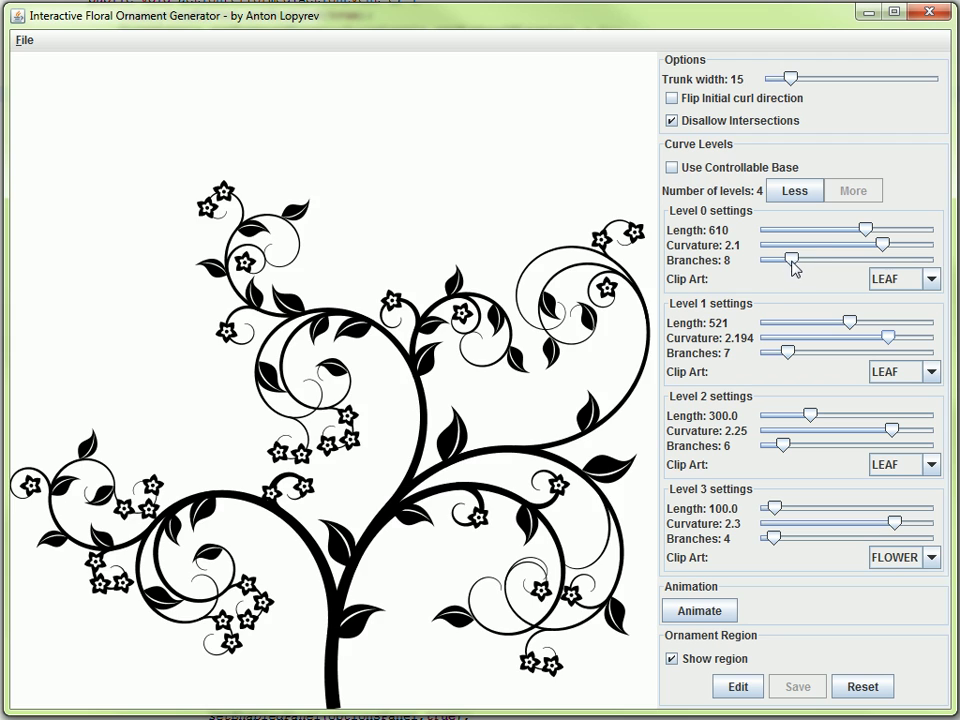
# - Set branches to 15 for Levels 0 and 1, 12 for Level 2 and 10 for Level 3
pyautogui.moveTo(792, 261); pyautogui.dragTo(825, 263)
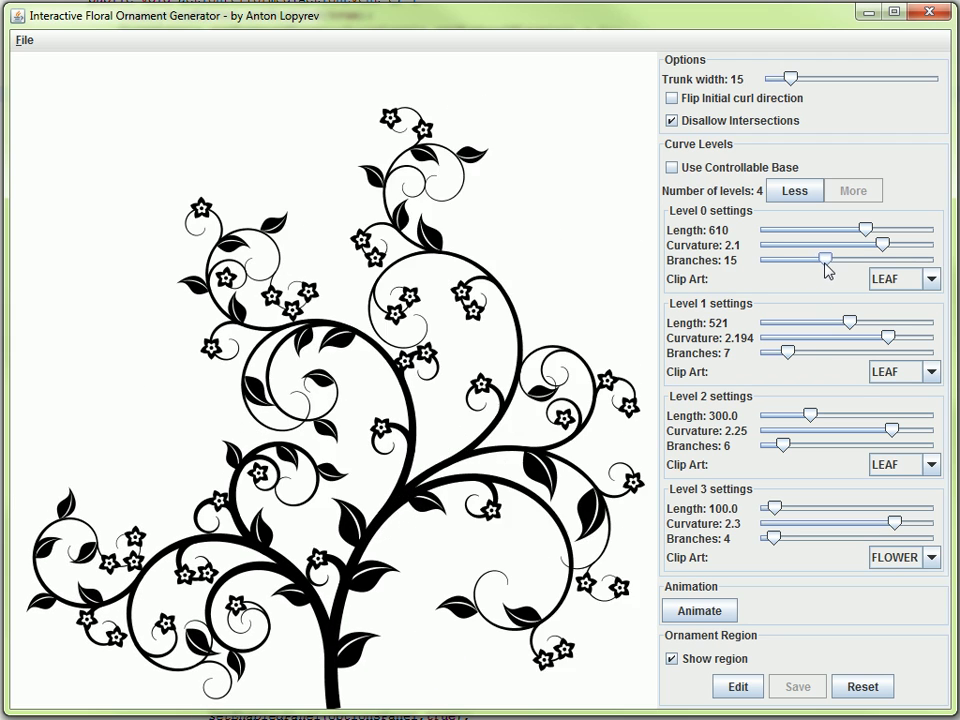
pyautogui.moveTo(786, 354); pyautogui.dragTo(825, 354)
pyautogui.click(365, 472)
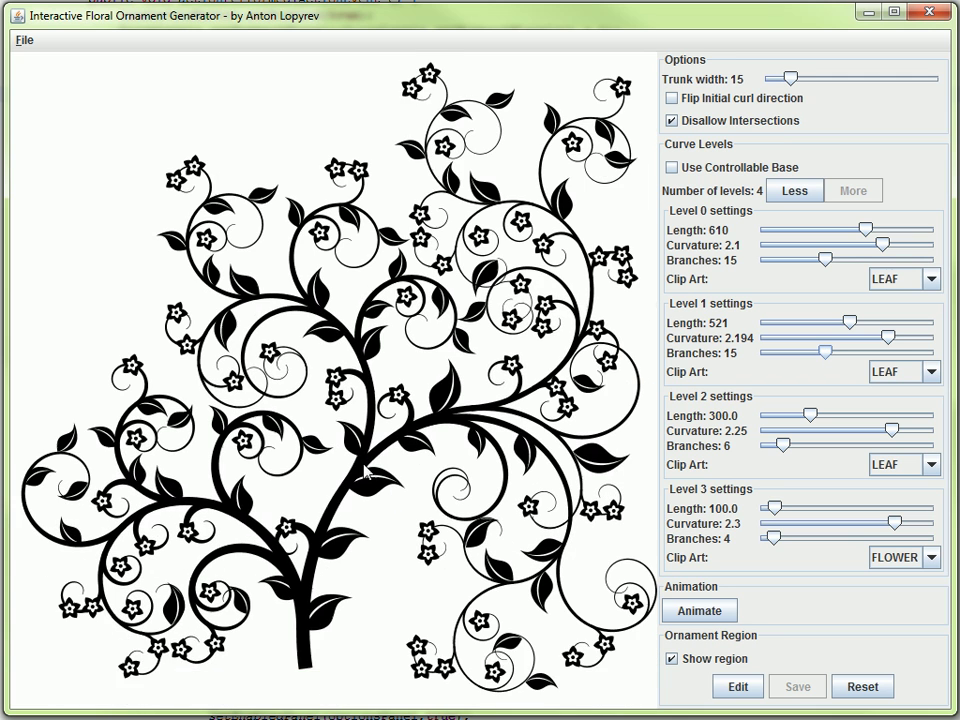
pyautogui.moveTo(365, 472); pyautogui.dragTo(308, 408)
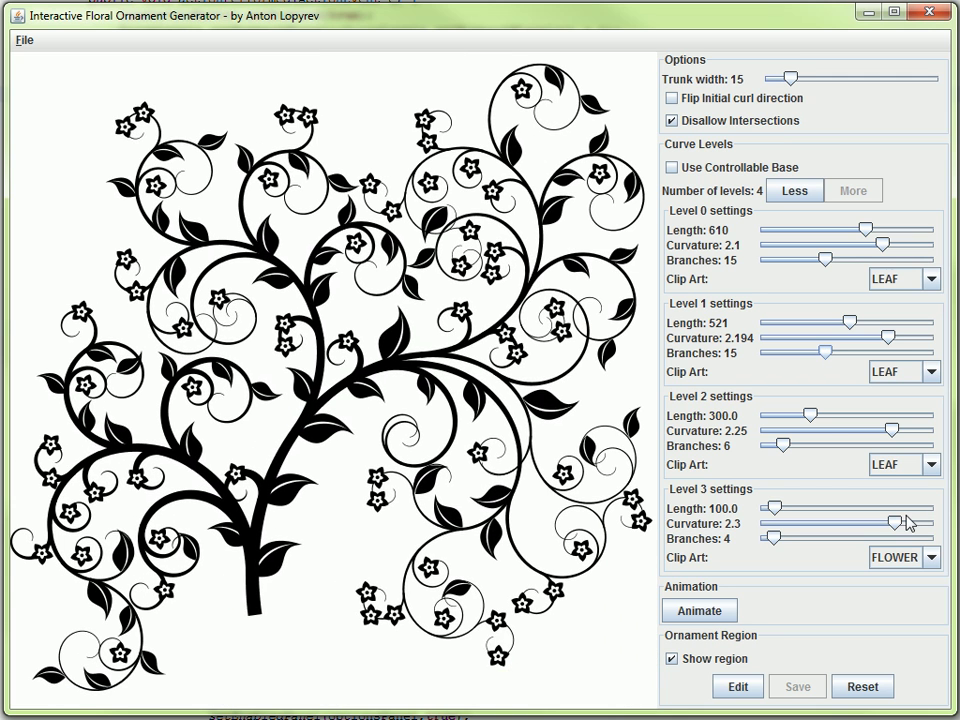
pyautogui.moveTo(784, 446); pyautogui.dragTo(814, 456)
pyautogui.moveTo(776, 542); pyautogui.dragTo(805, 549)
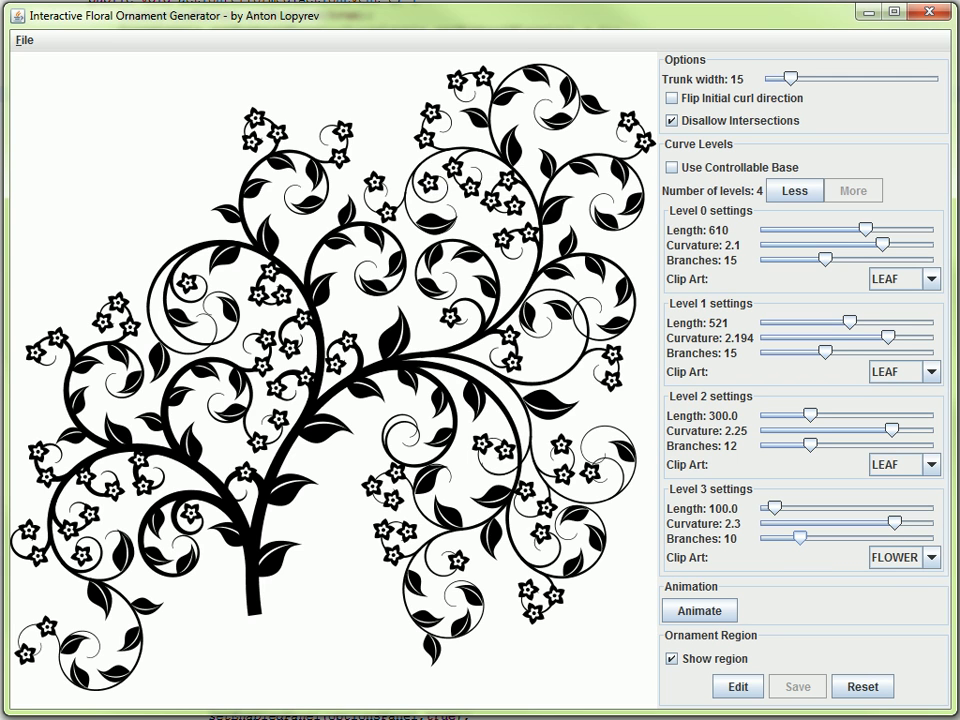
# - Set the Level 3 clip art to BUD and the Level 2 clip art to FLOWER
pyautogui.click(929, 558)
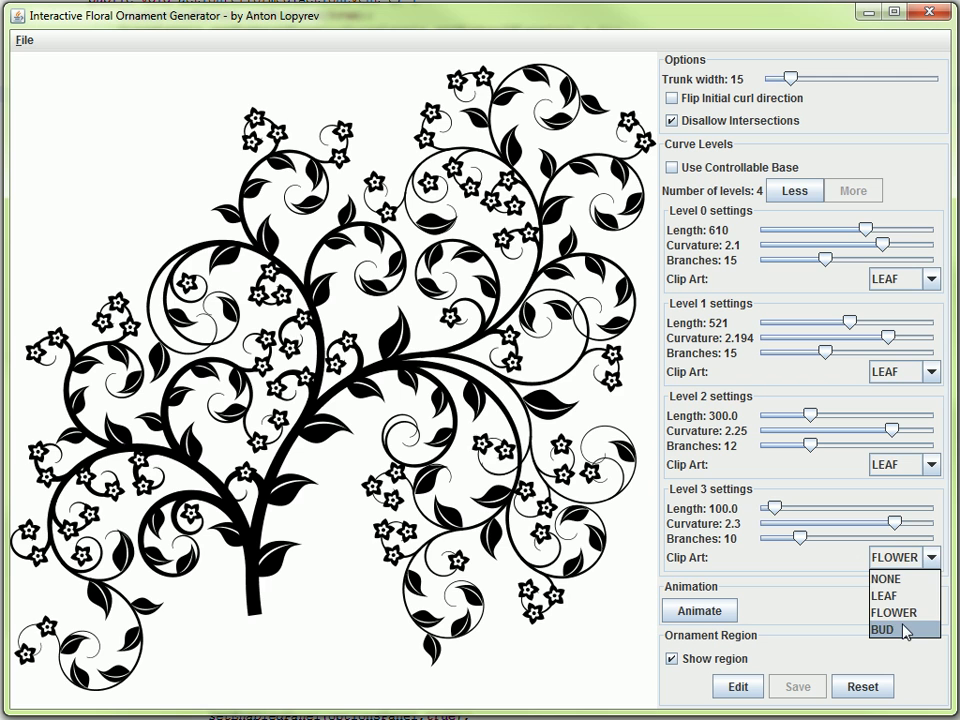
pyautogui.click(903, 629)
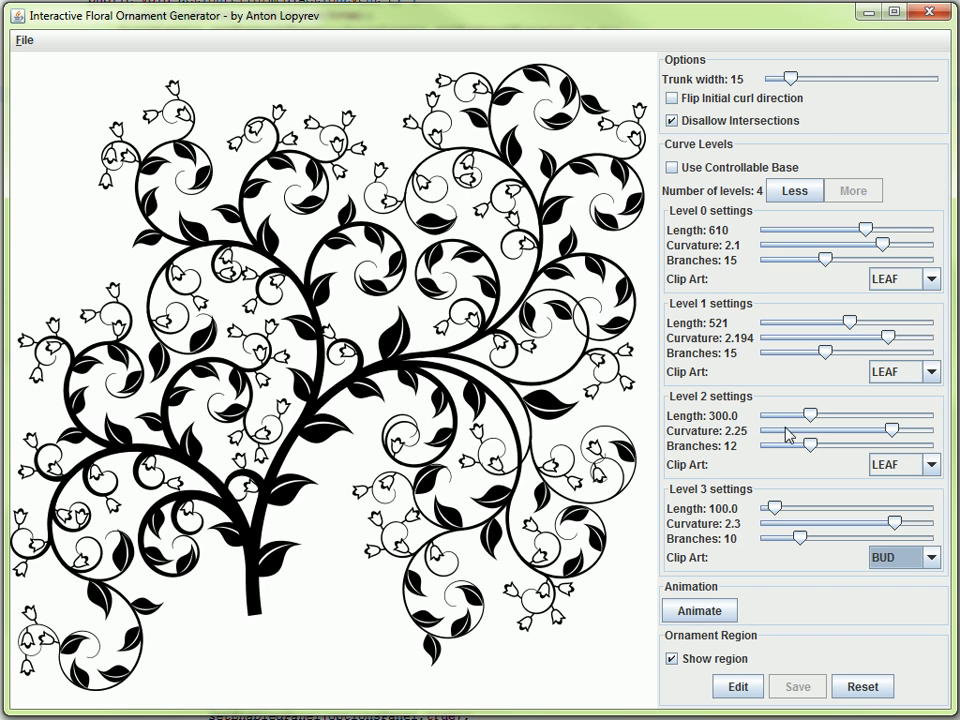
pyautogui.click(918, 464)
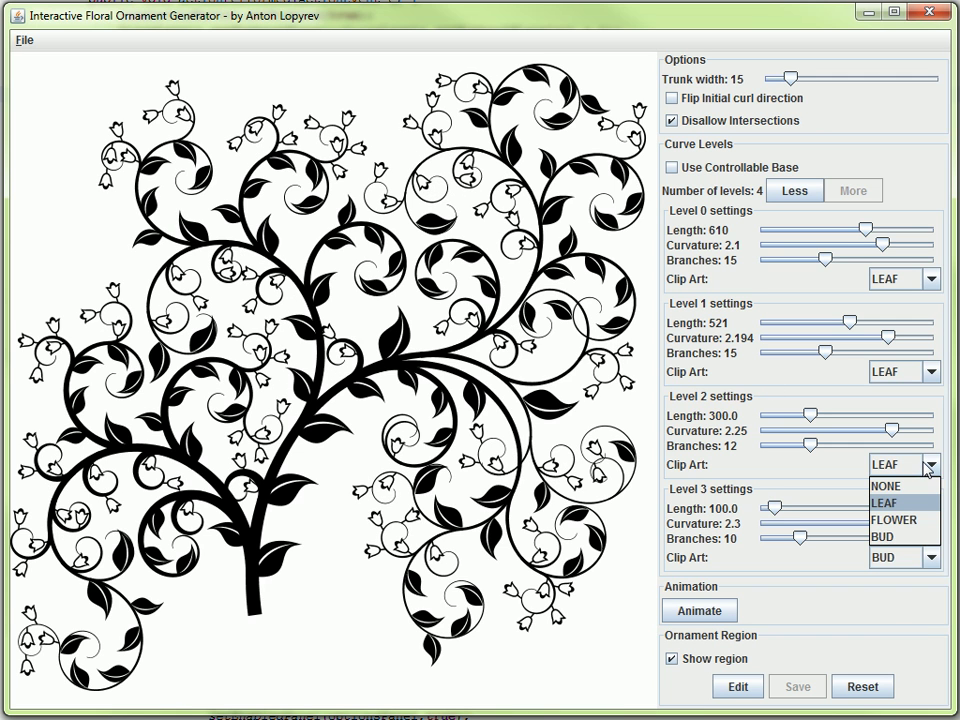
pyautogui.click(907, 520)
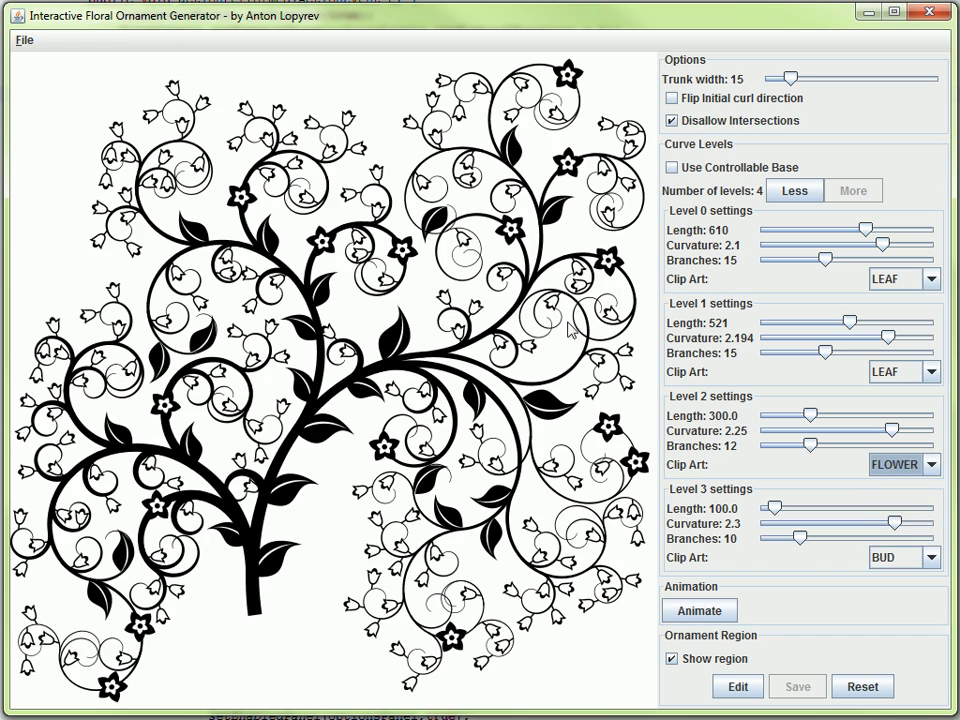
# - Regenerate the tree several times on the canvas to get a new layout
pyautogui.click(322, 262)
pyautogui.click(345, 345)
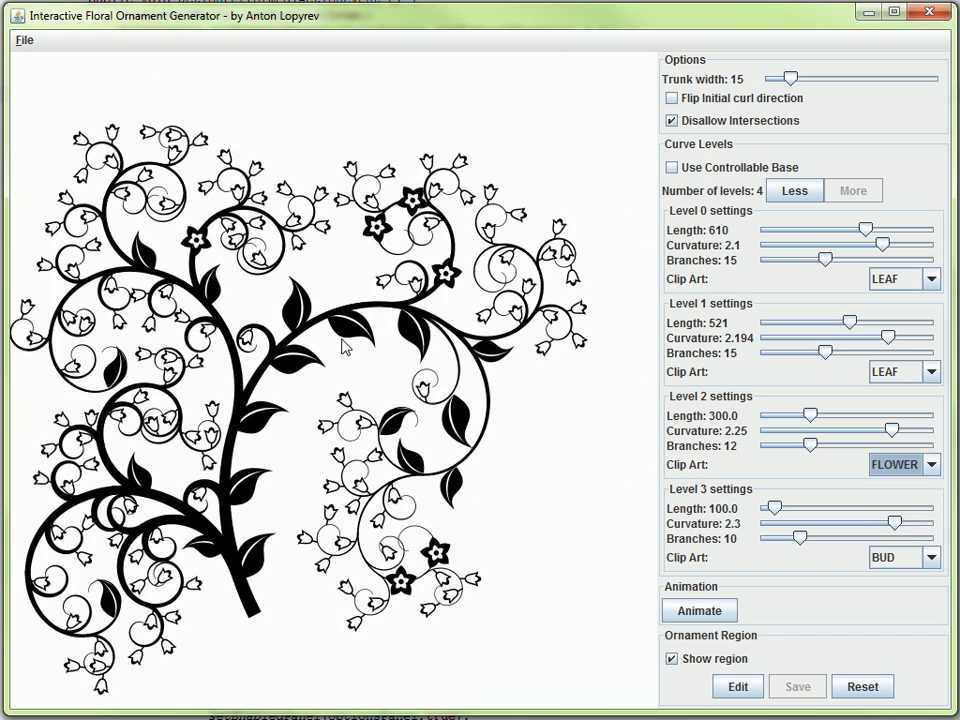
pyautogui.click(360, 350)
pyautogui.click(380, 360)
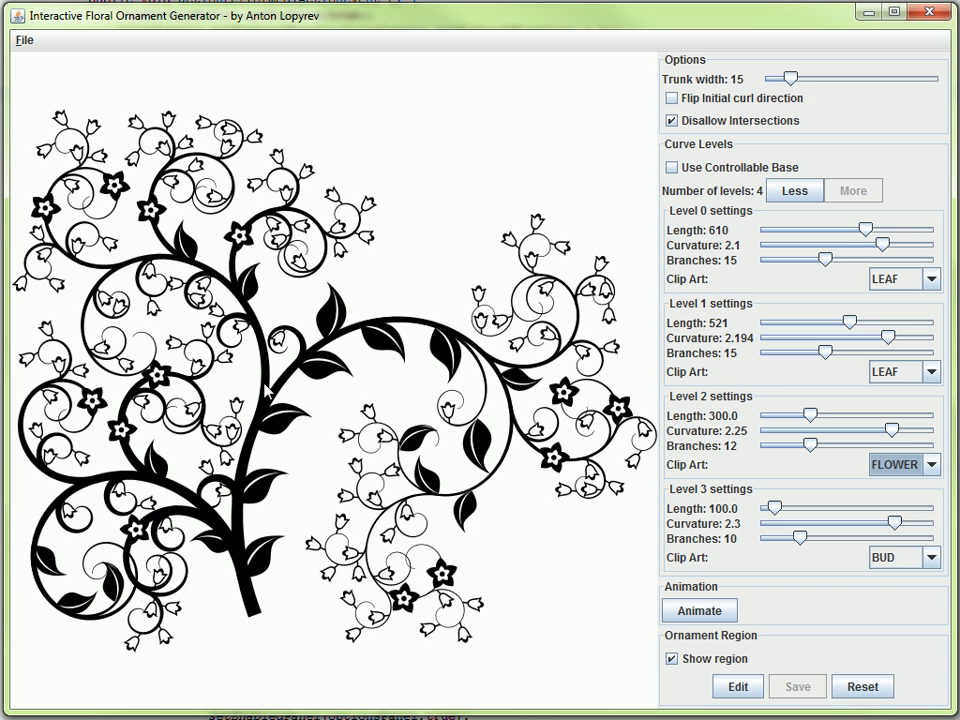
# - Shift the ornament up and then down on the canvas, and raise the Level 2 branches
pyautogui.moveTo(257, 403); pyautogui.dragTo(270, 343)
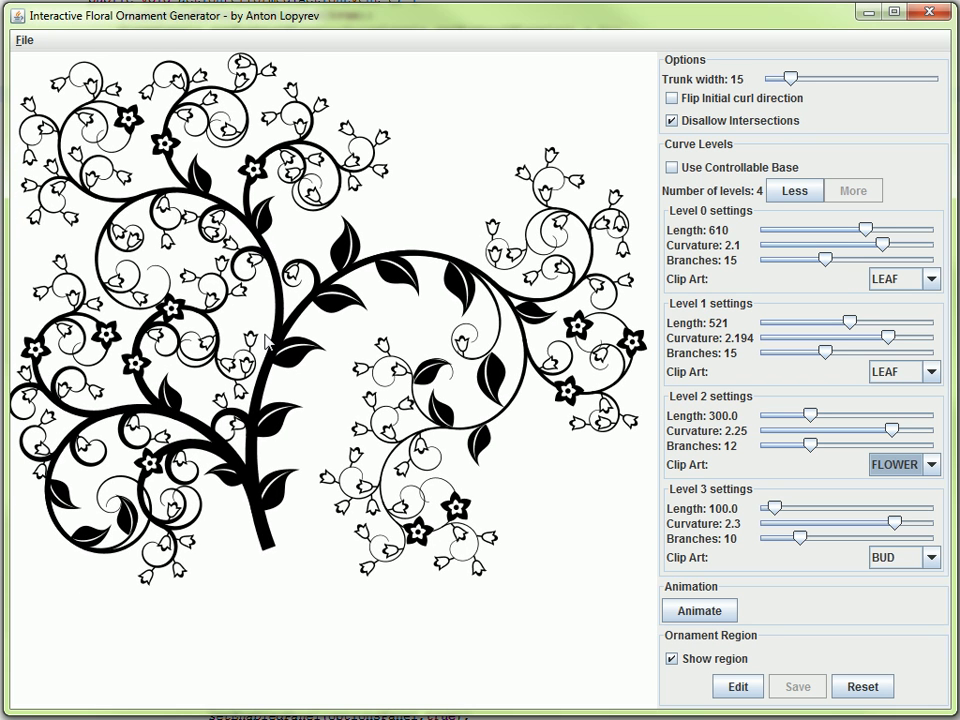
pyautogui.moveTo(298, 334); pyautogui.dragTo(306, 490)
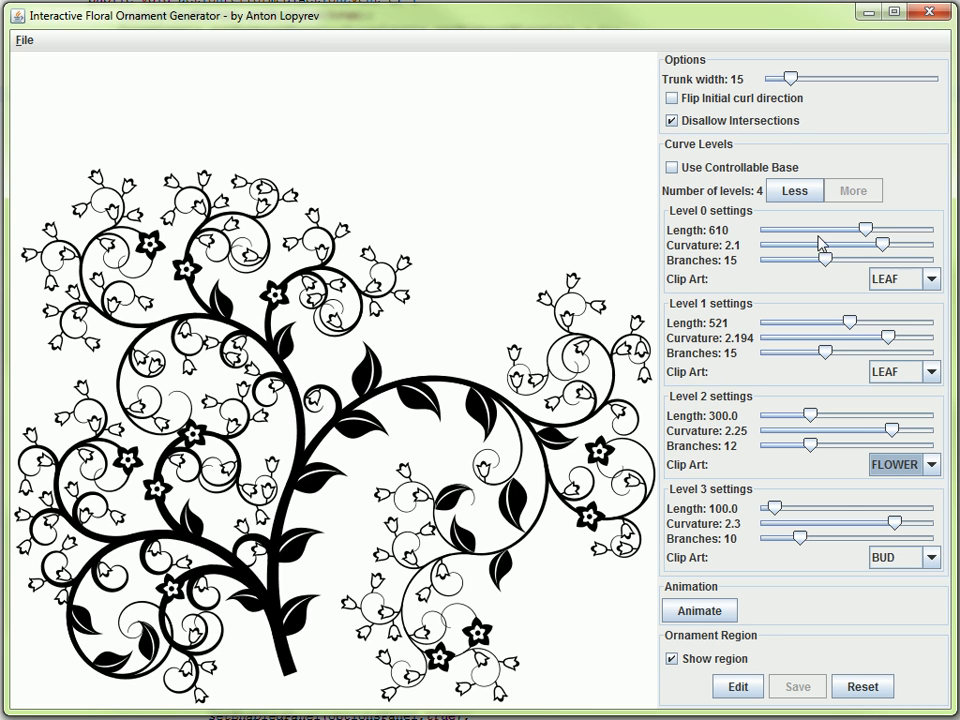
pyautogui.moveTo(811, 446); pyautogui.dragTo(823, 424)
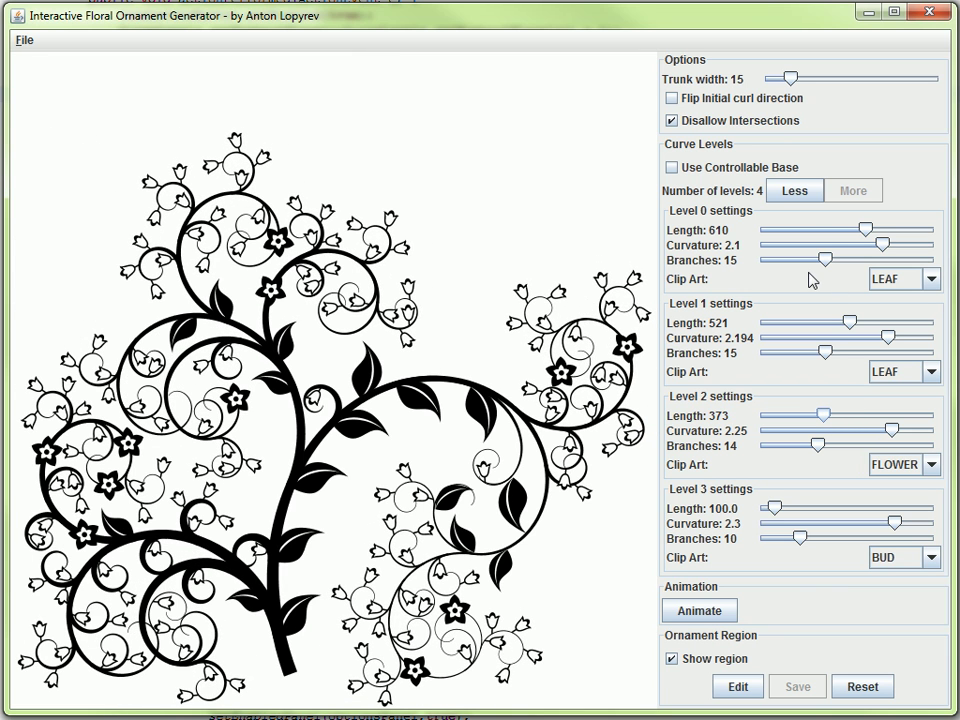
# - Reduce the ornament to a single branching level, then restore all four levels
pyautogui.click(795, 190)
pyautogui.click(795, 190)
pyautogui.click(795, 190)
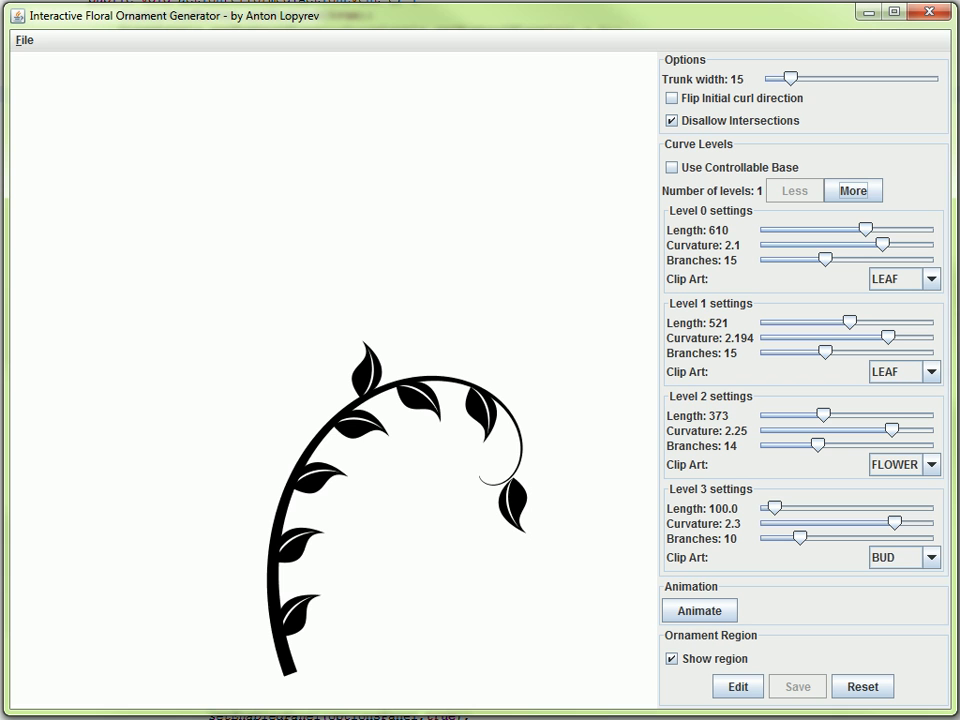
pyautogui.click(854, 191)
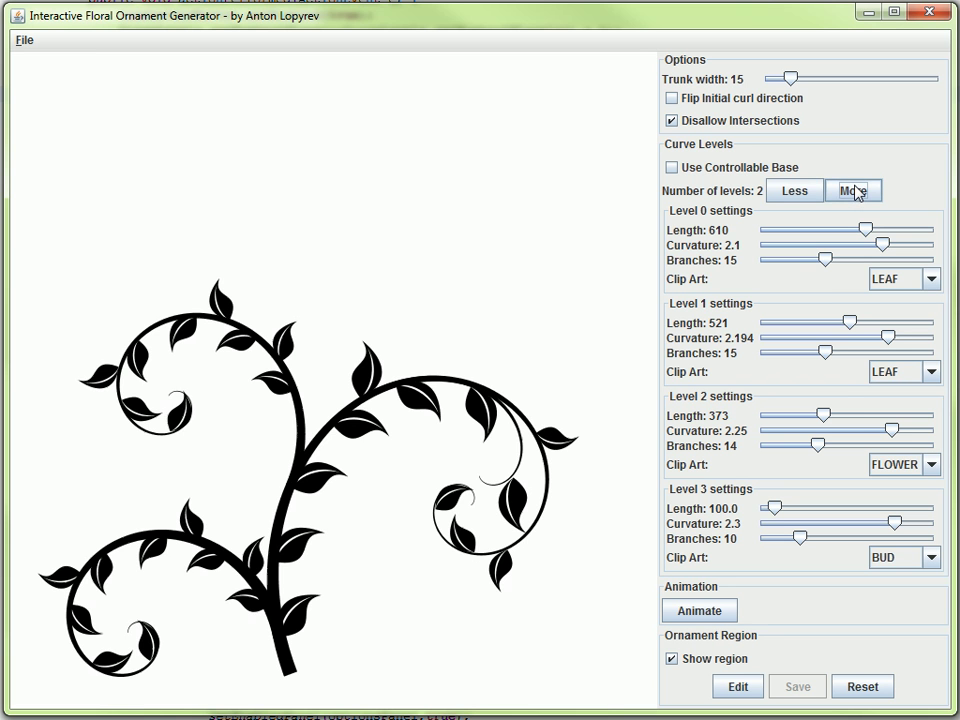
pyautogui.click(854, 191)
pyautogui.click(855, 191)
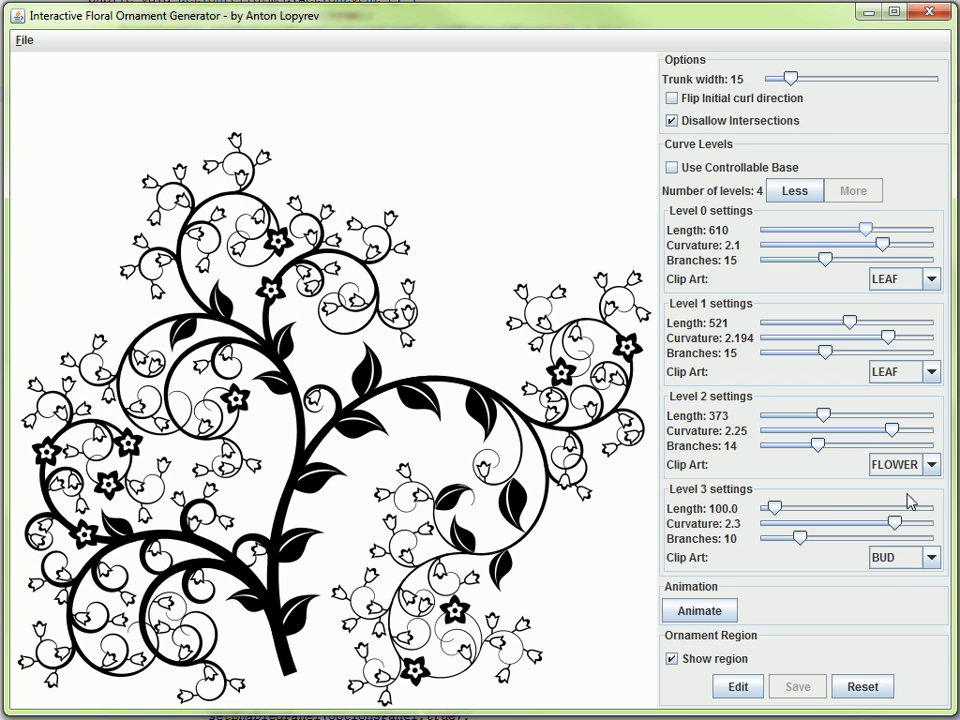
# - Switch the Level 3 and Level 2 clip art to LEAF and shift the ornament upward
pyautogui.click(908, 559)
pyautogui.click(918, 464)
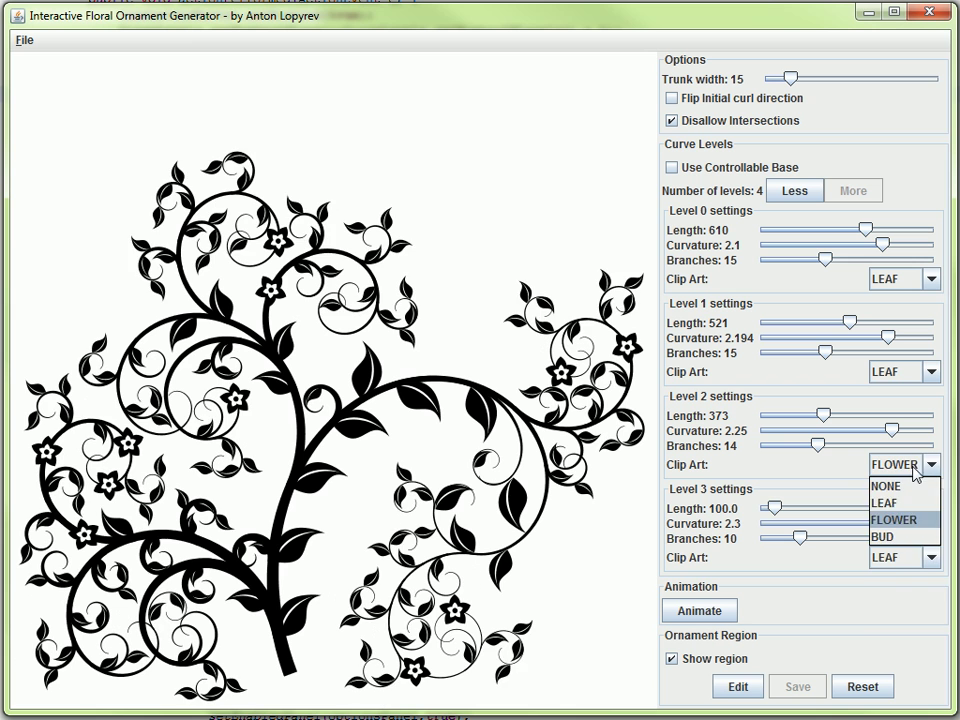
pyautogui.click(905, 502)
pyautogui.moveTo(338, 441)
pyautogui.mouseDown()
pyautogui.moveTo(349, 366)
pyautogui.moveTo(349, 443)
pyautogui.mouseUp()
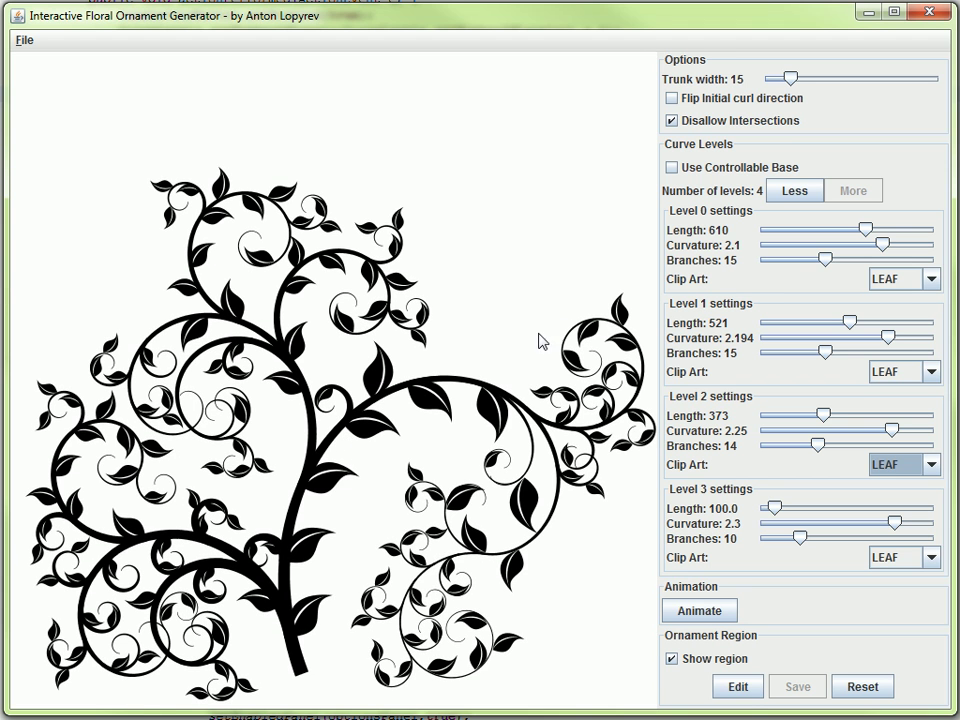
# - Draw a four-corner ornament region that narrows toward the bottom, close it, and save it
pyautogui.click(743, 688)
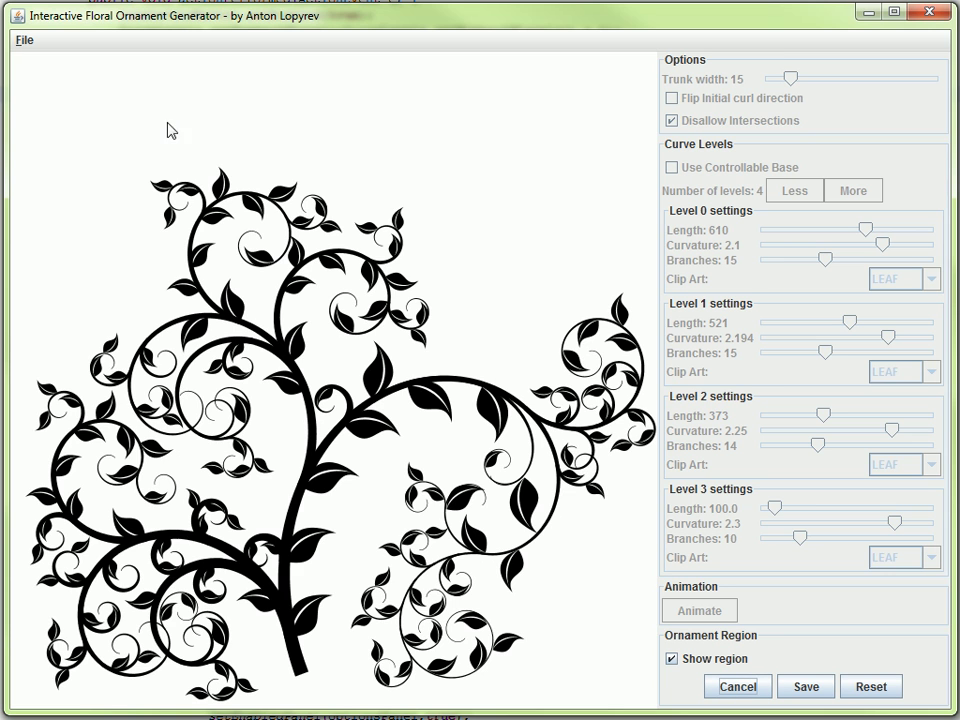
pyautogui.click(113, 130)
pyautogui.click(145, 662)
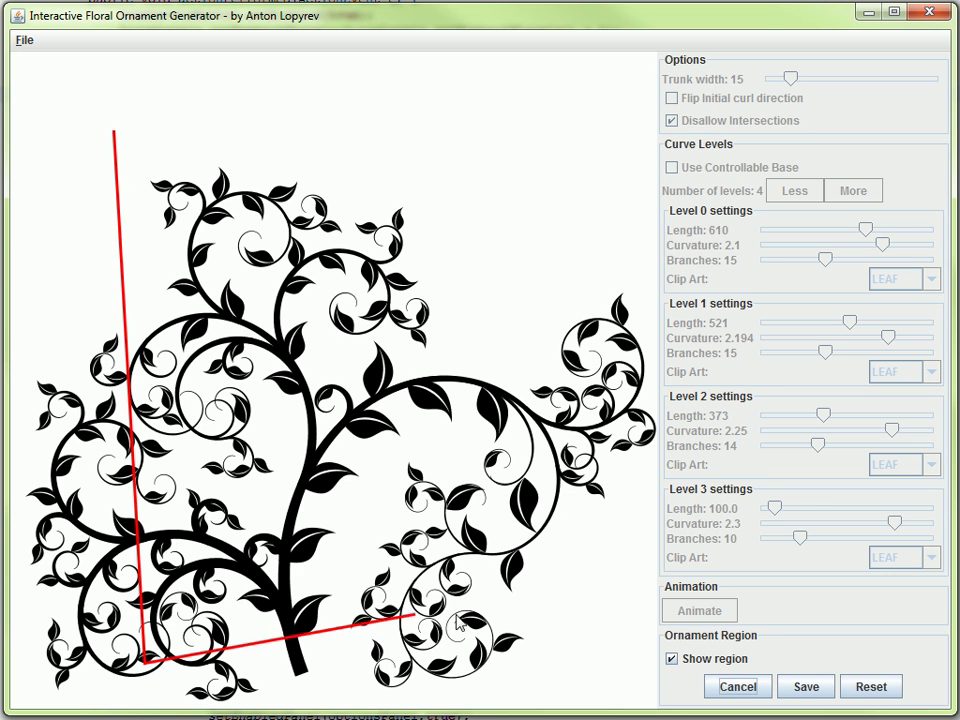
pyautogui.click(413, 632)
pyautogui.click(605, 132)
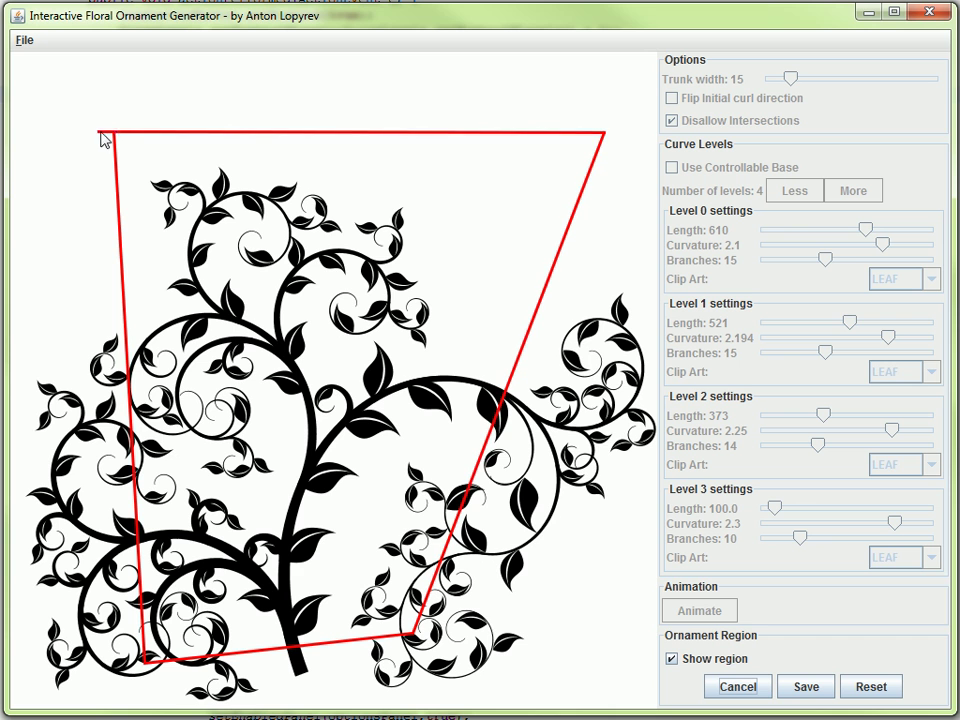
pyautogui.click(113, 132)
pyautogui.click(803, 686)
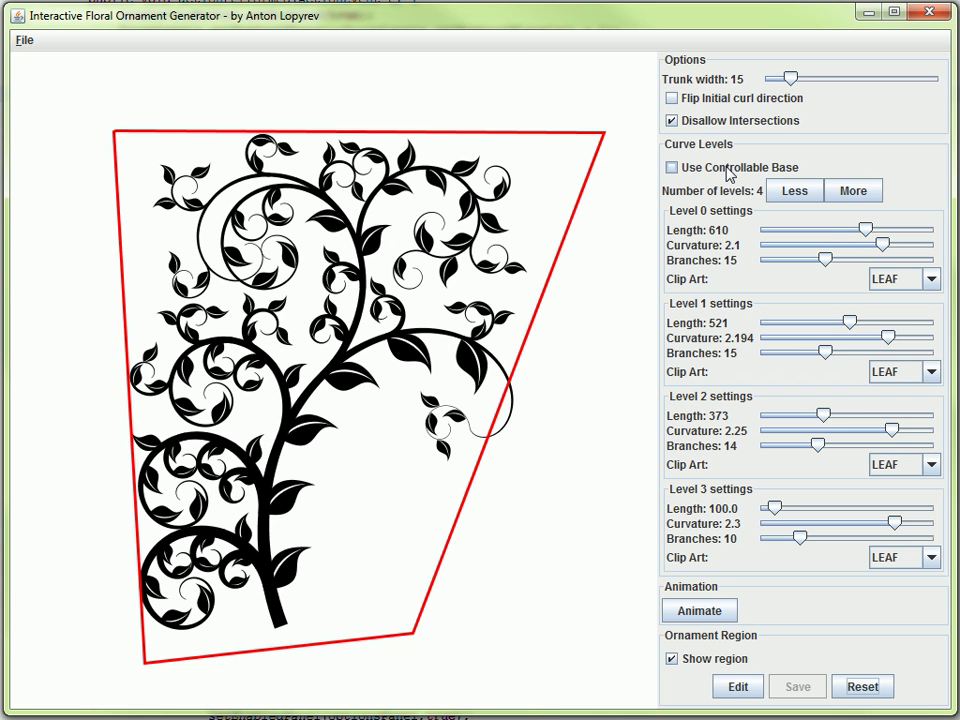
# - Enable Use Controllable Base and draw a winding S-curve base from the bottom right upward, then save it
pyautogui.click(672, 168)
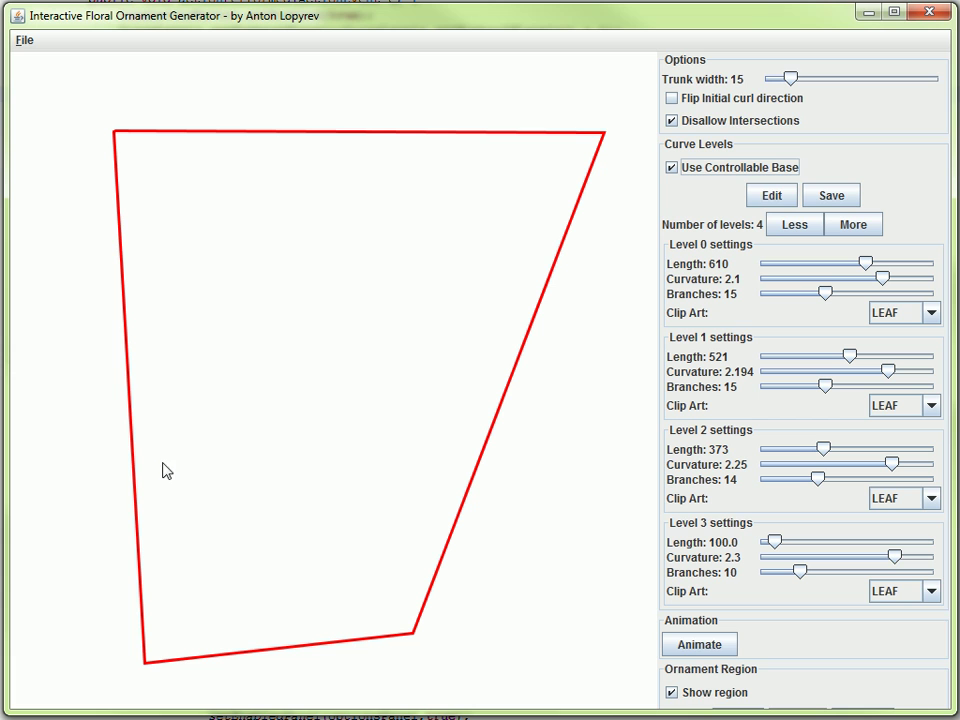
pyautogui.click(774, 199)
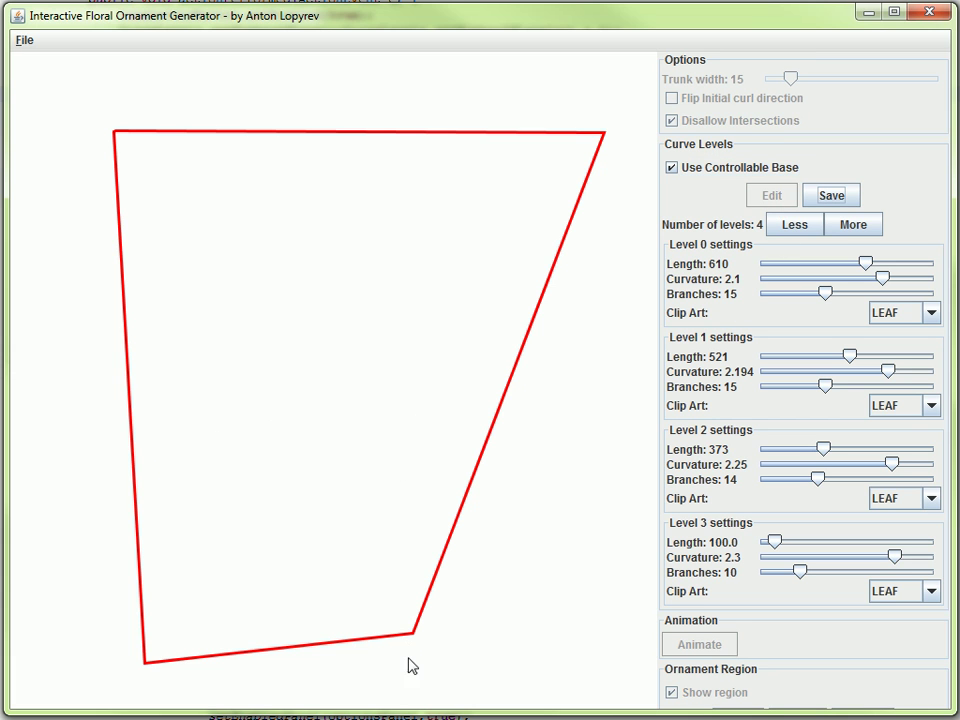
pyautogui.moveTo(403, 621); pyautogui.dragTo(159, 452)
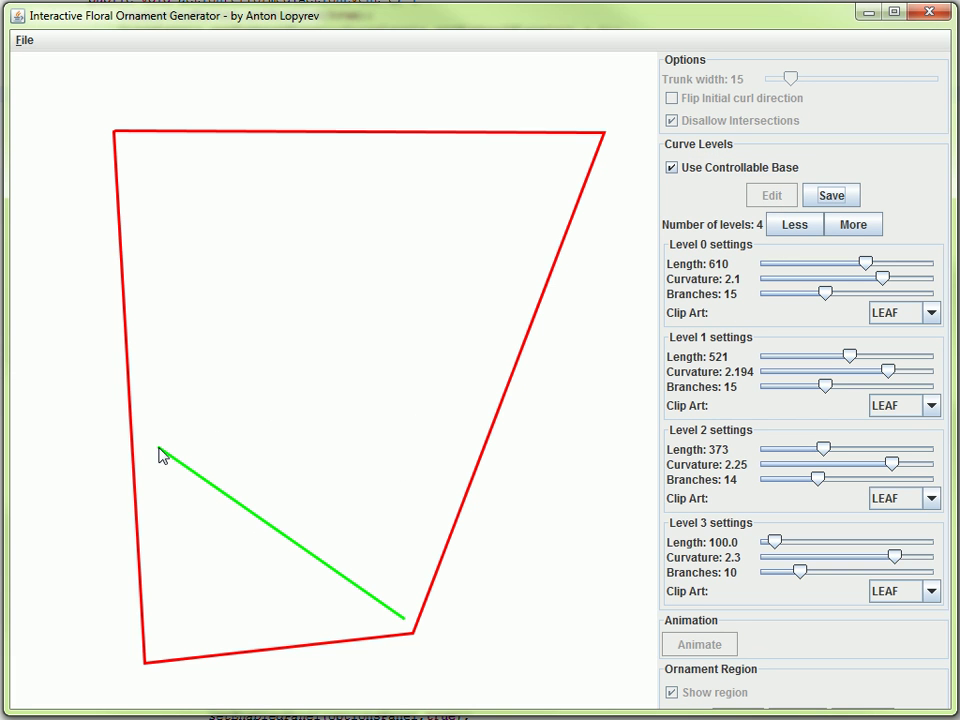
pyautogui.click(469, 325)
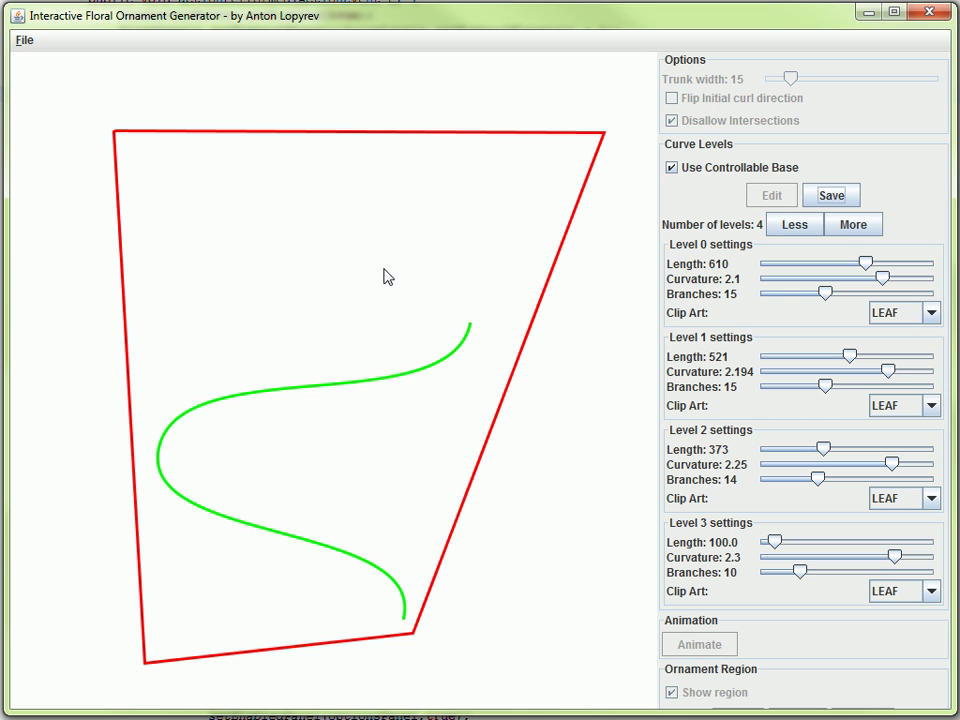
pyautogui.click(164, 180)
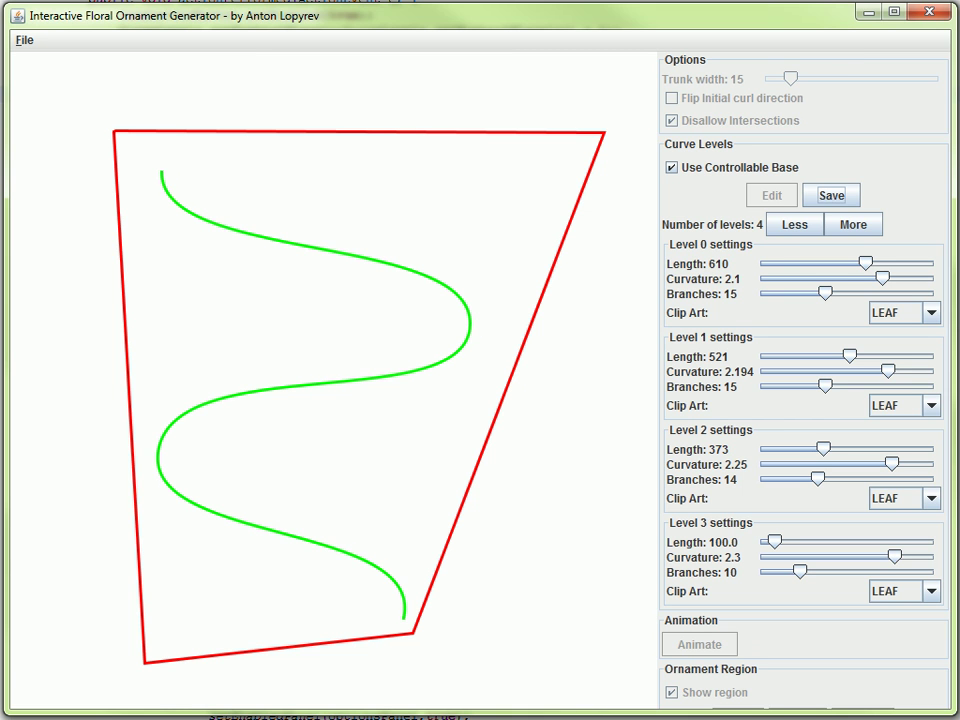
pyautogui.click(834, 197)
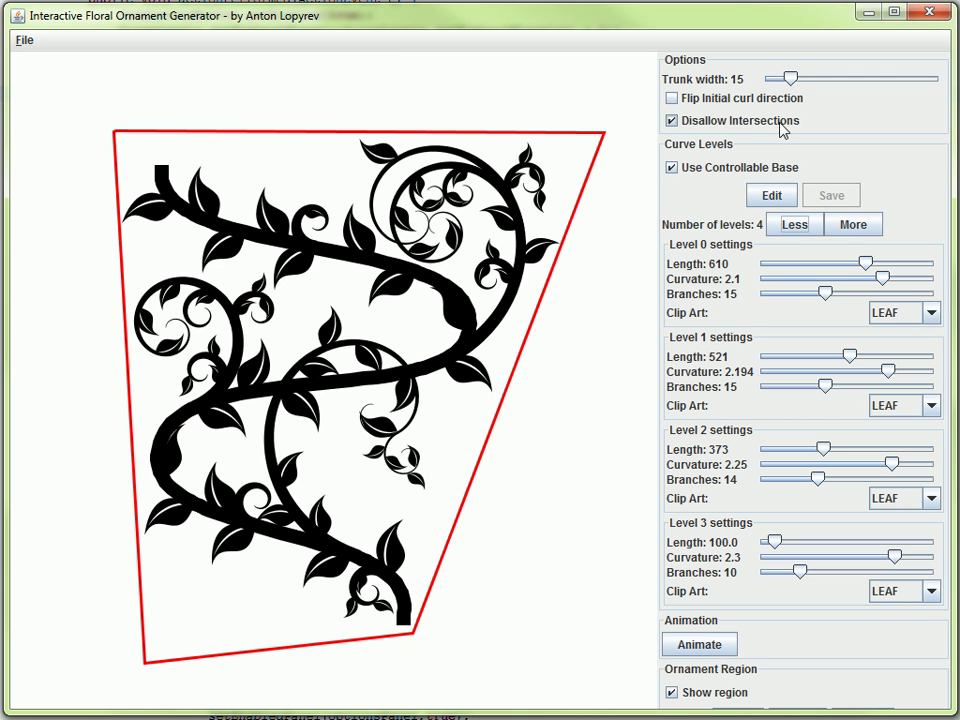
# - Drag the Trunk width slider down from 15 to 5
pyautogui.moveTo(791, 78); pyautogui.dragTo(773, 78)
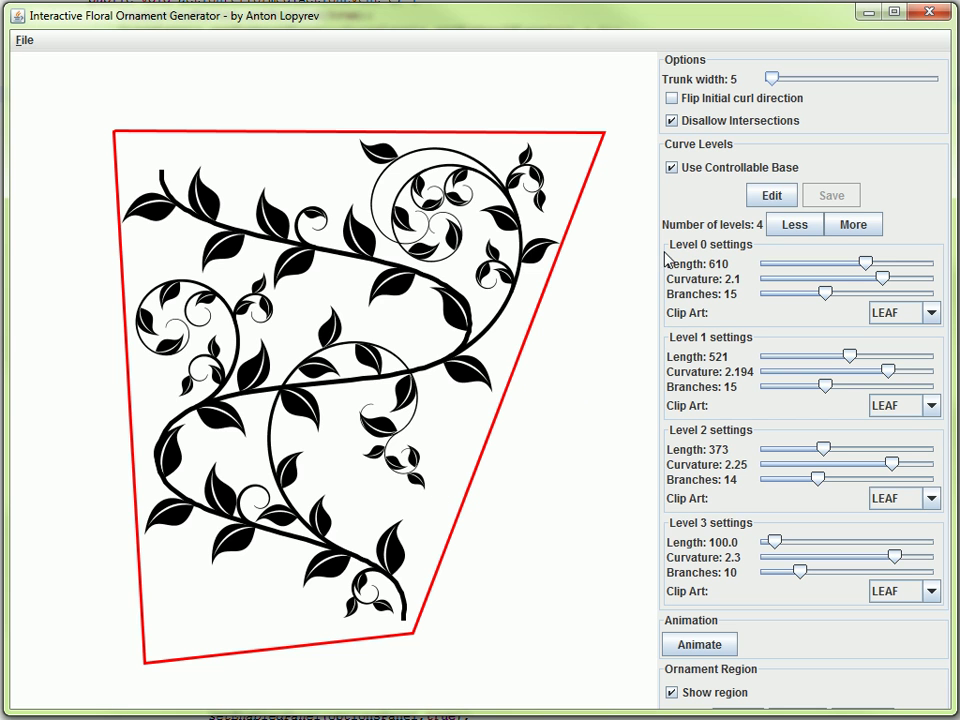
# - Turn off Use Controllable Base and load denser settings with FLOWER clip art on level 3
pyautogui.click(689, 166)
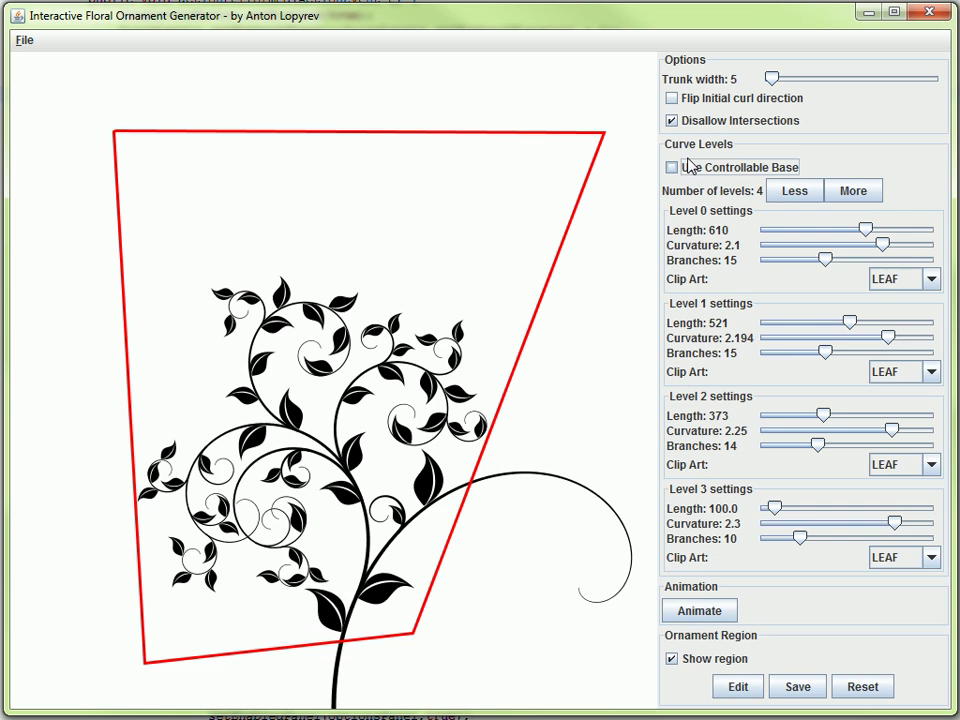
pyautogui.click(390, 550)
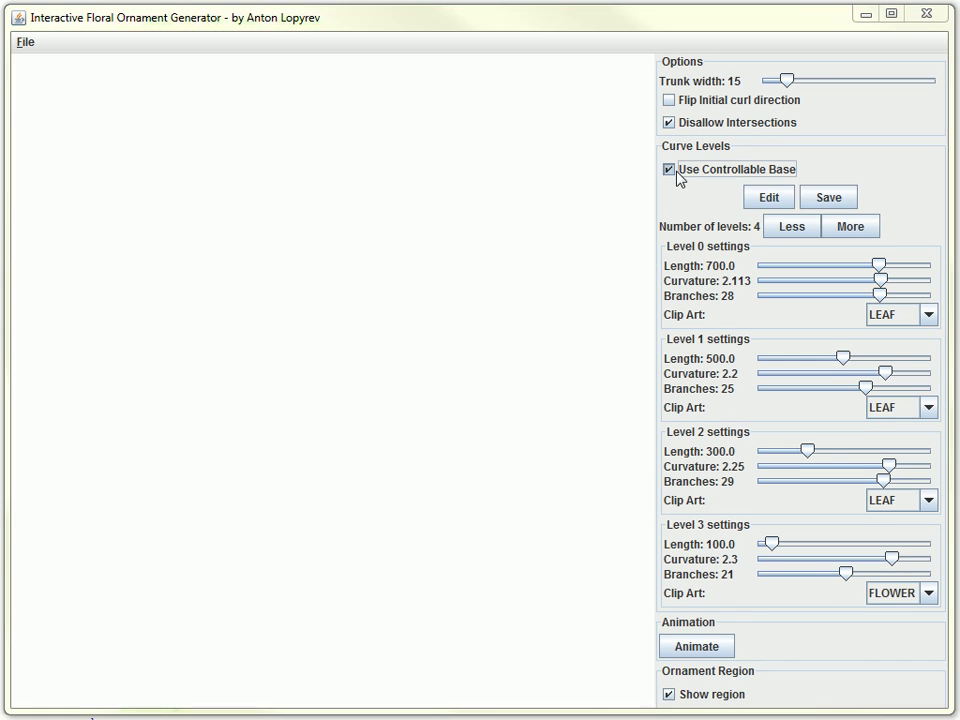
pyautogui.click(672, 170)
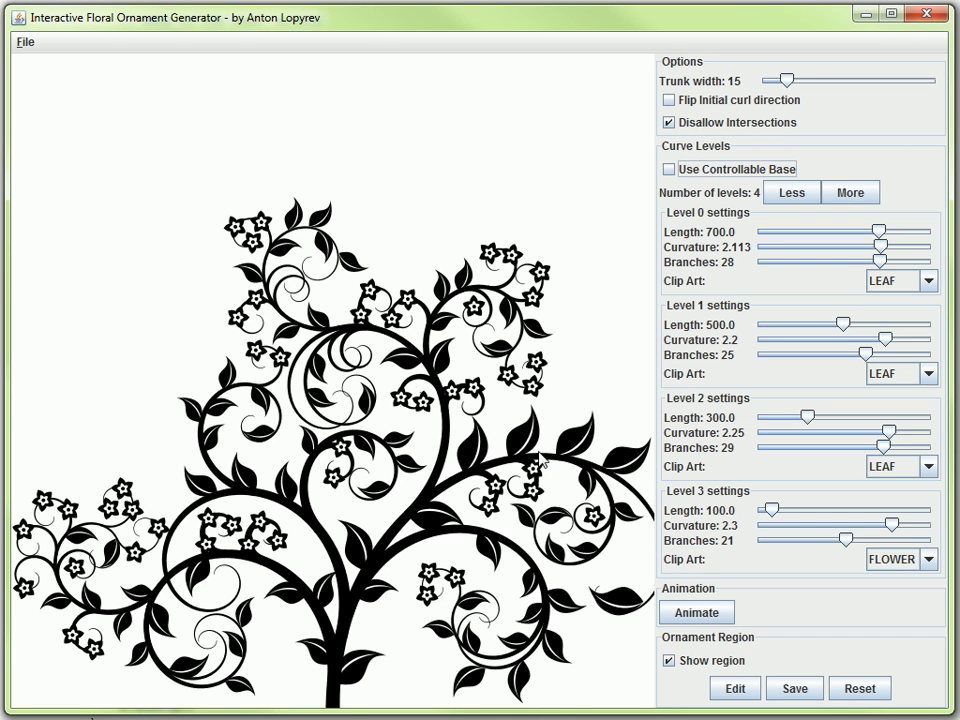
# - Regenerate several variations into a dense, thick-trunked tree with width 15 and 28 level-0 branches
pyautogui.click(404, 344)
pyautogui.click(478, 433)
pyautogui.click(477, 432)
pyautogui.click(466, 429)
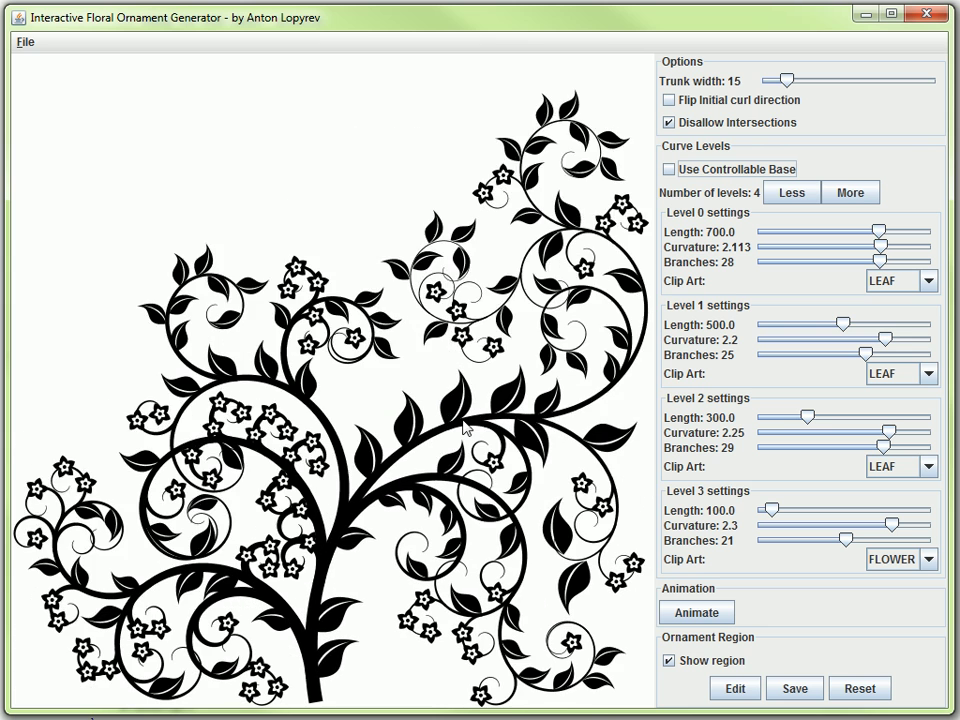
pyautogui.click(465, 427)
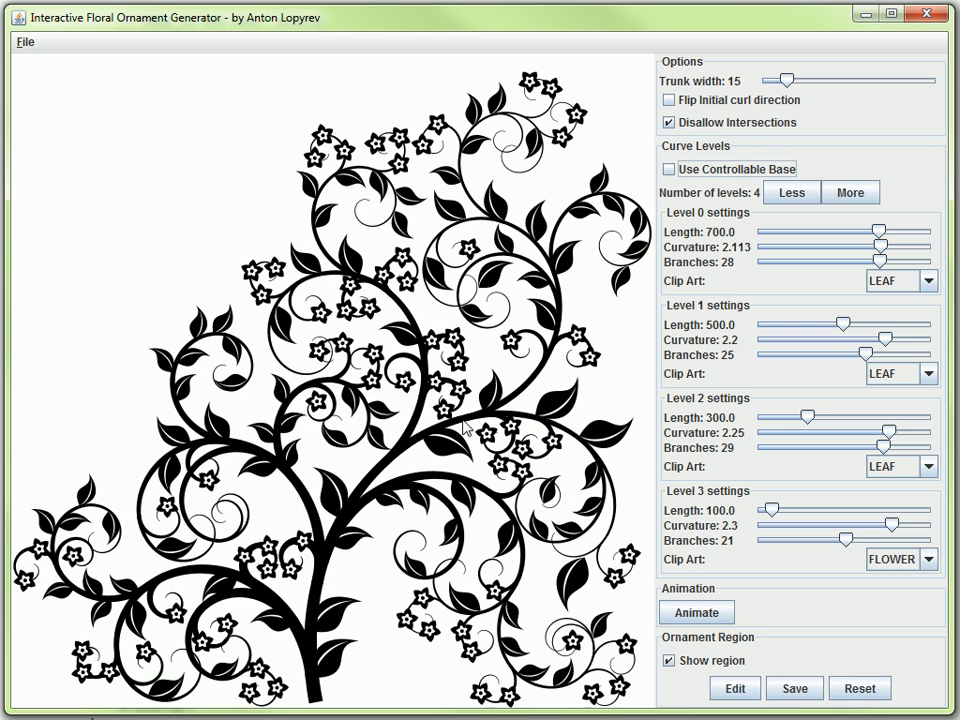
pyautogui.click(330, 563)
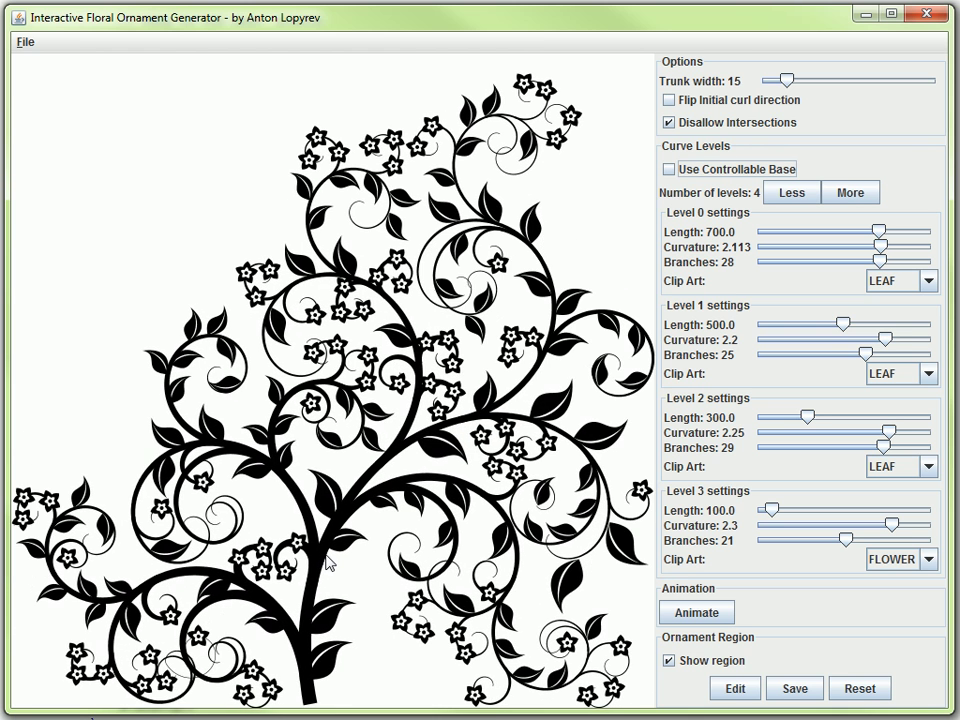
pyautogui.click(718, 613)
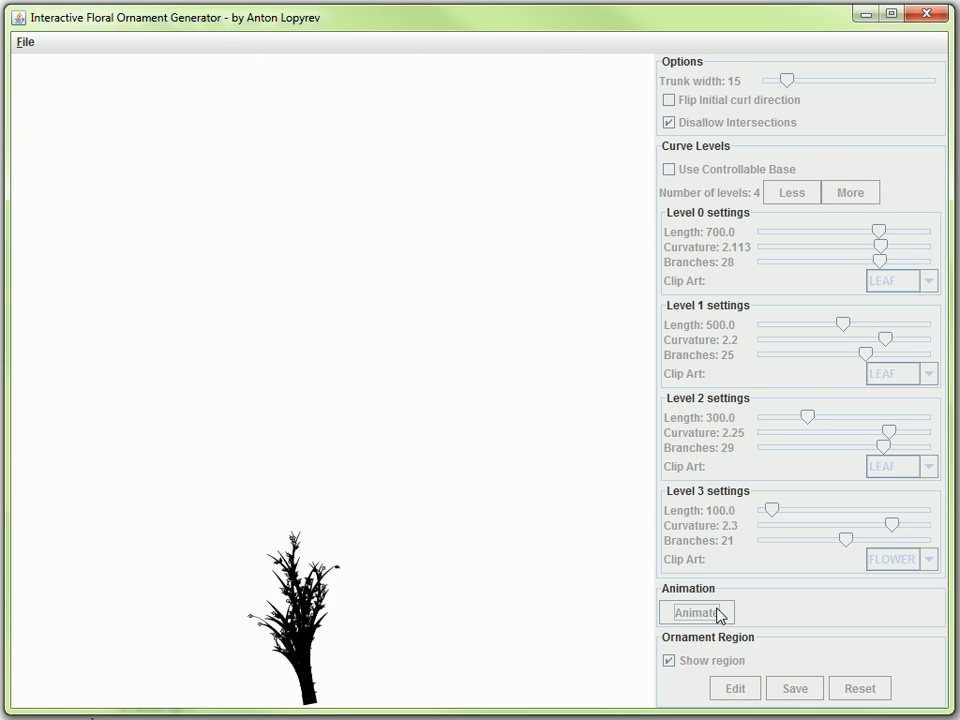